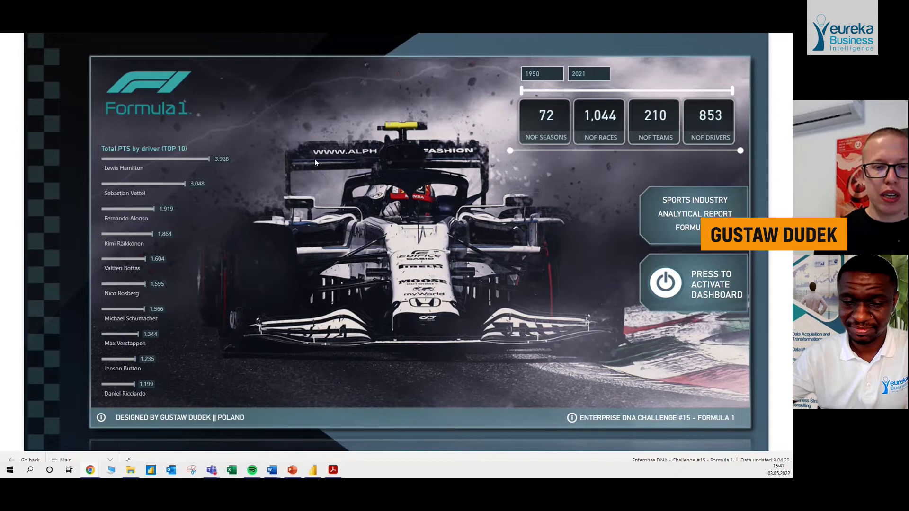
- Leave full screen and view the E-commerce, B2B profitability and Training Summary reports, then return to E-commerce
key(Escape)
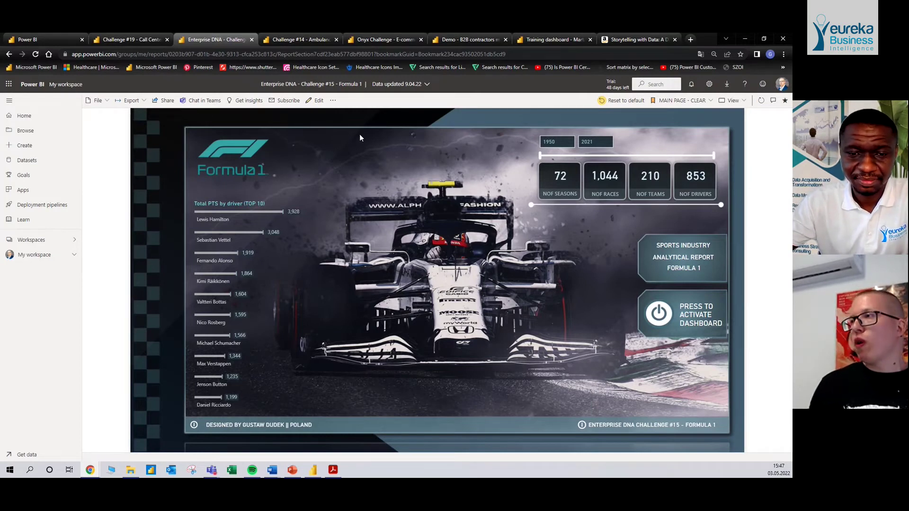
click(384, 39)
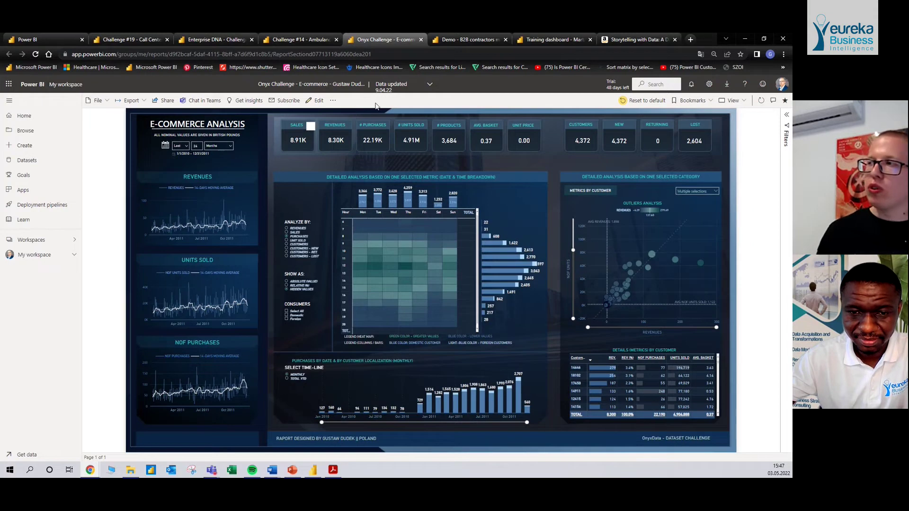
click(447, 41)
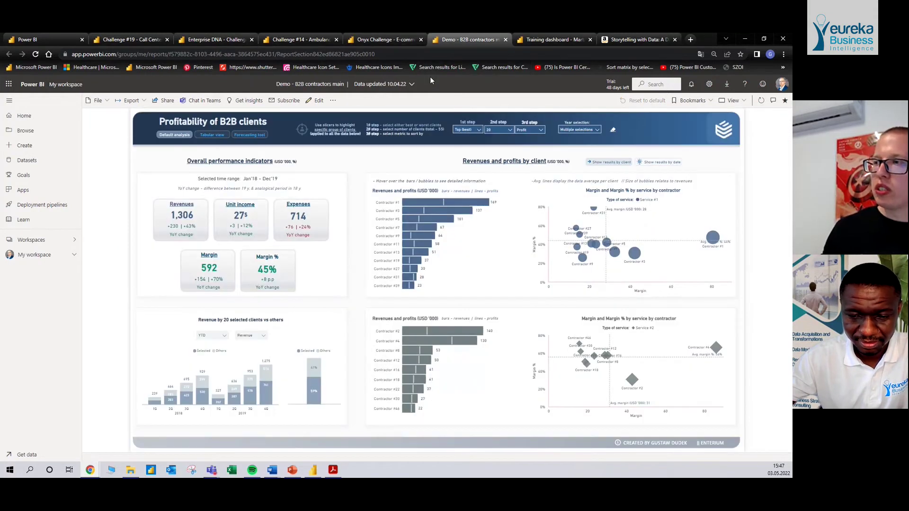
click(544, 43)
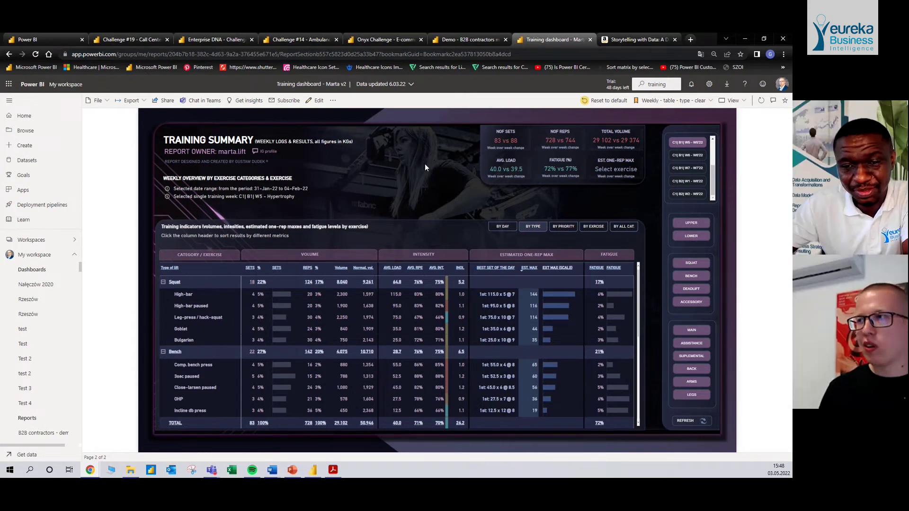
click(367, 39)
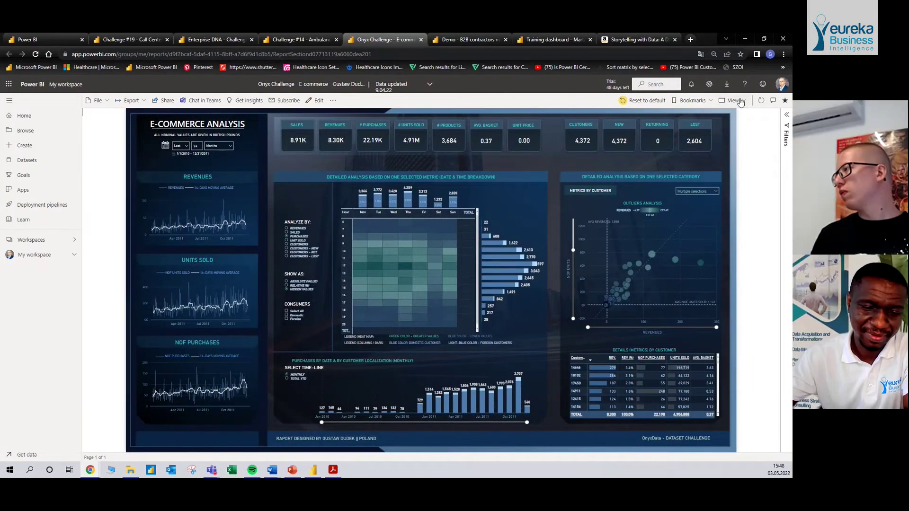
click(734, 101)
- Display the E-commerce Analysis report full screen to inspect its weekday-by-hour heatmap
click(734, 119)
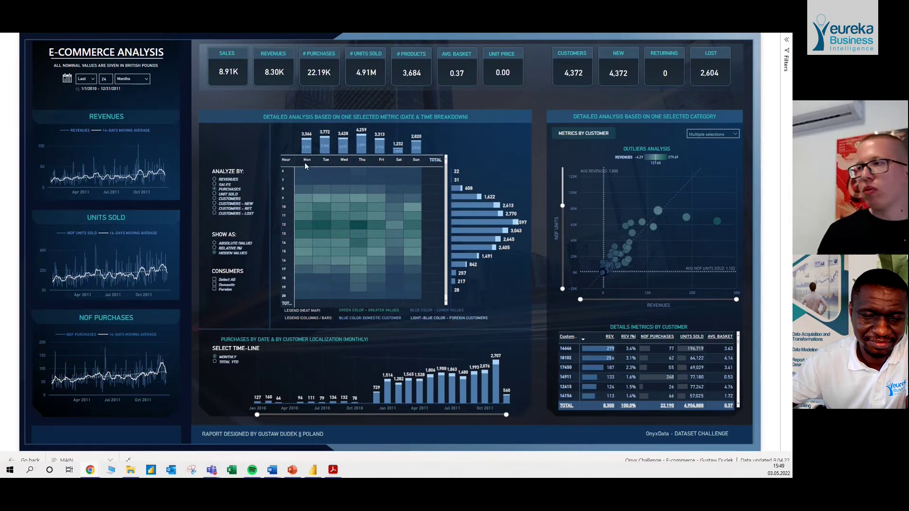
mouse_move(305, 163)
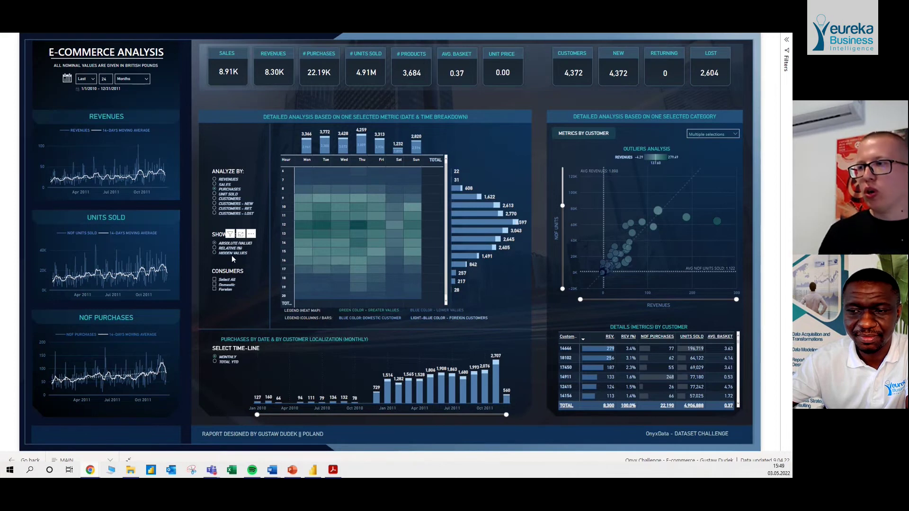
click(229, 250)
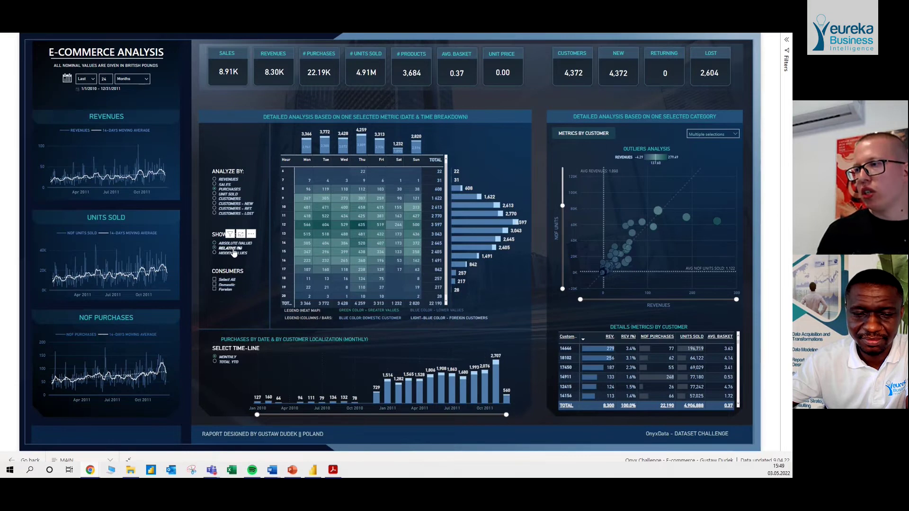
click(232, 249)
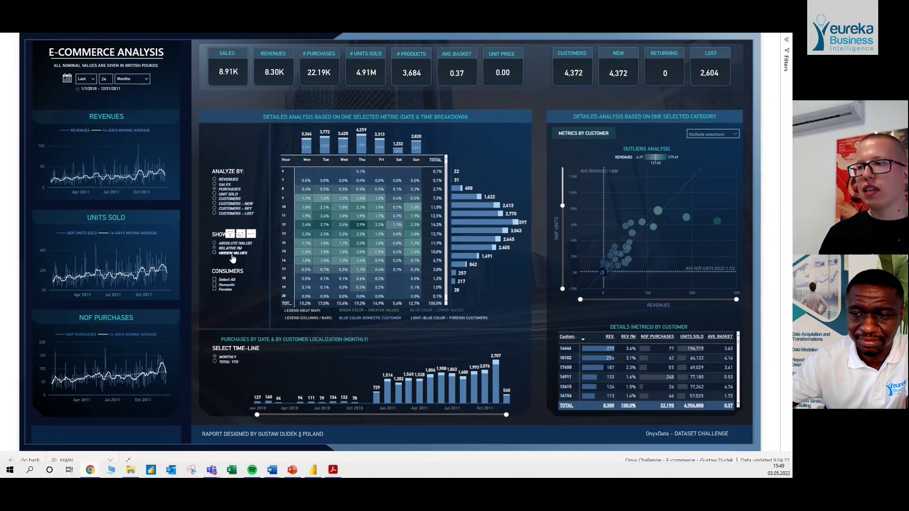
click(232, 254)
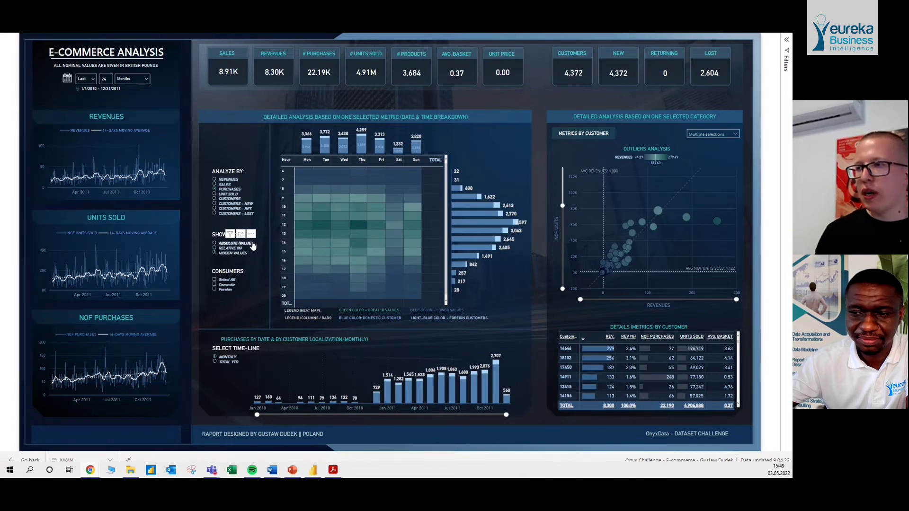
right_click(225, 236)
click(198, 238)
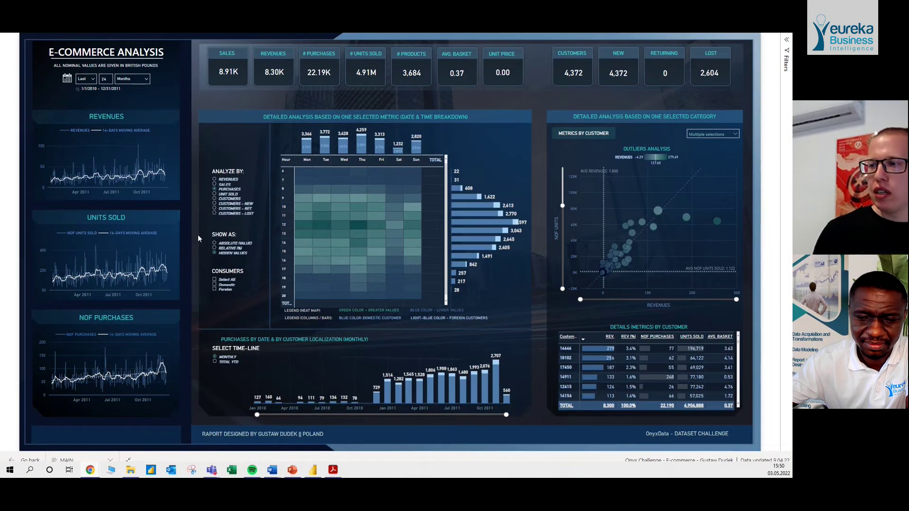
click(233, 253)
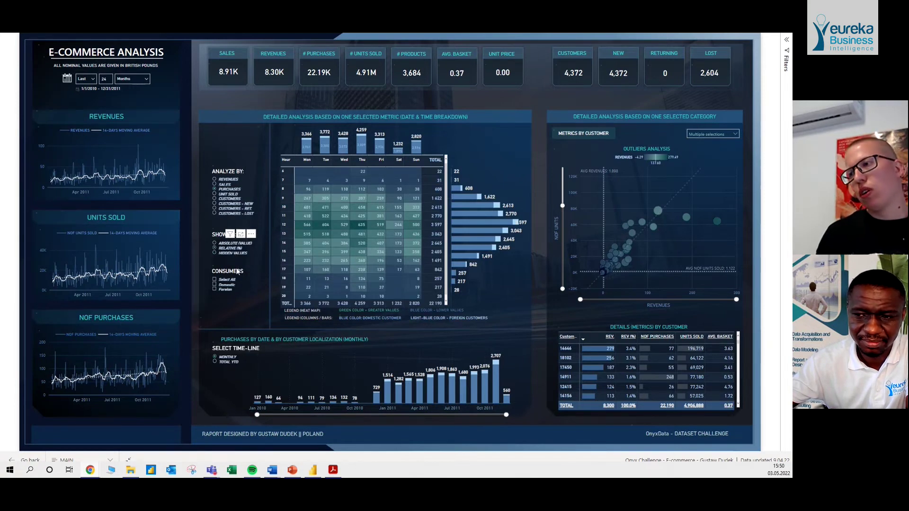
click(232, 254)
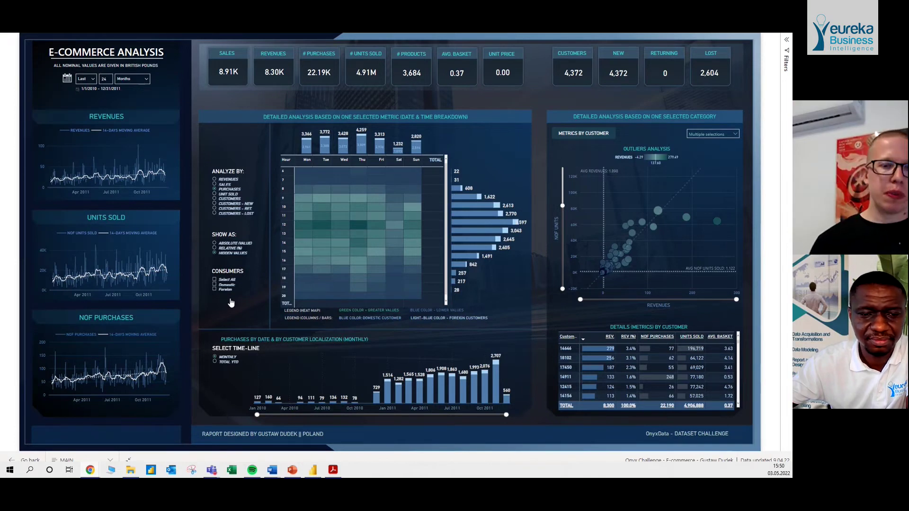
- Toggle the time-line to Total YTD and back to Monthly, then start the chart around spring 2010
mouse_move(231, 303)
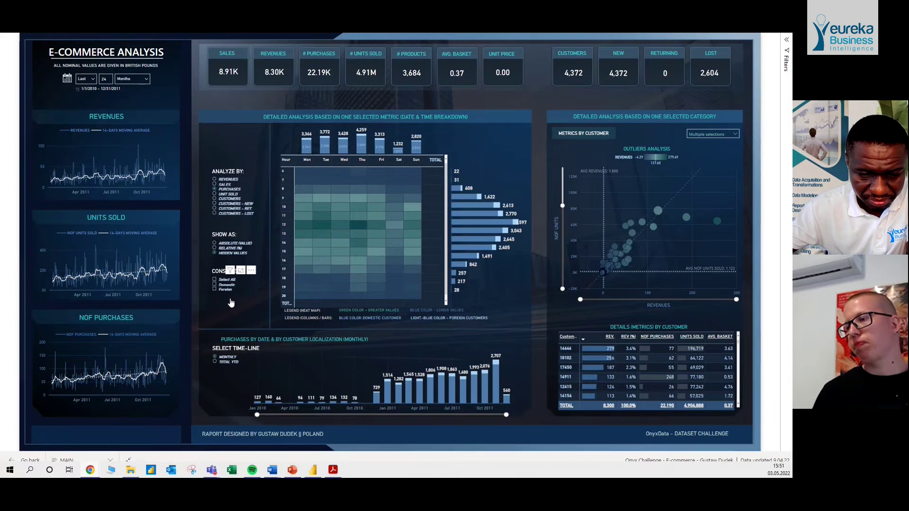
click(220, 362)
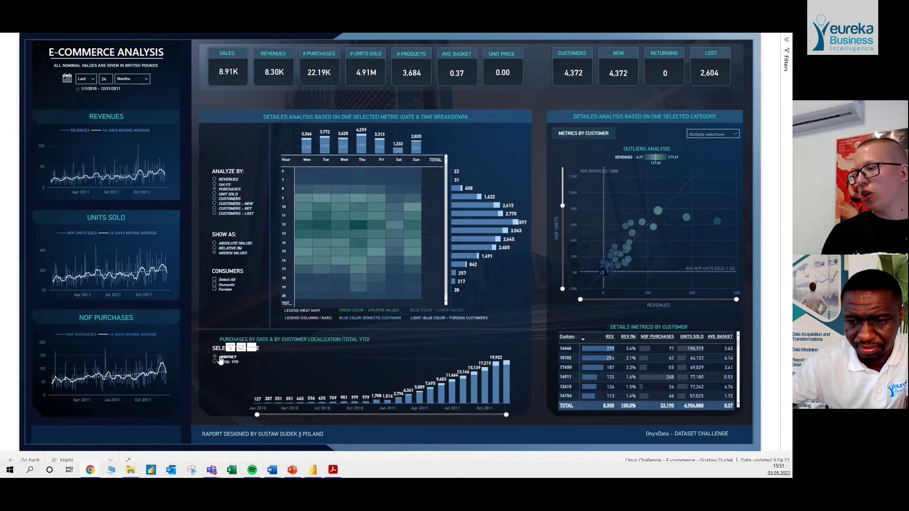
click(219, 357)
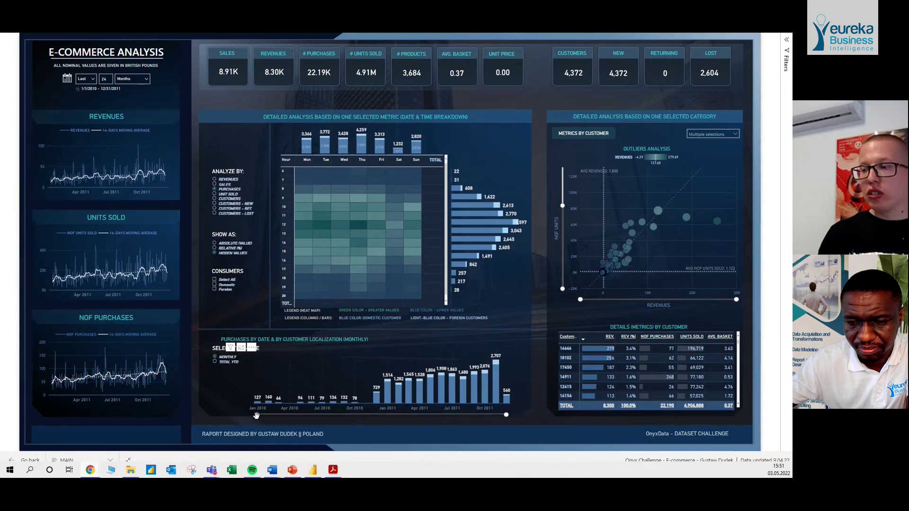
drag(256, 416, 365, 418)
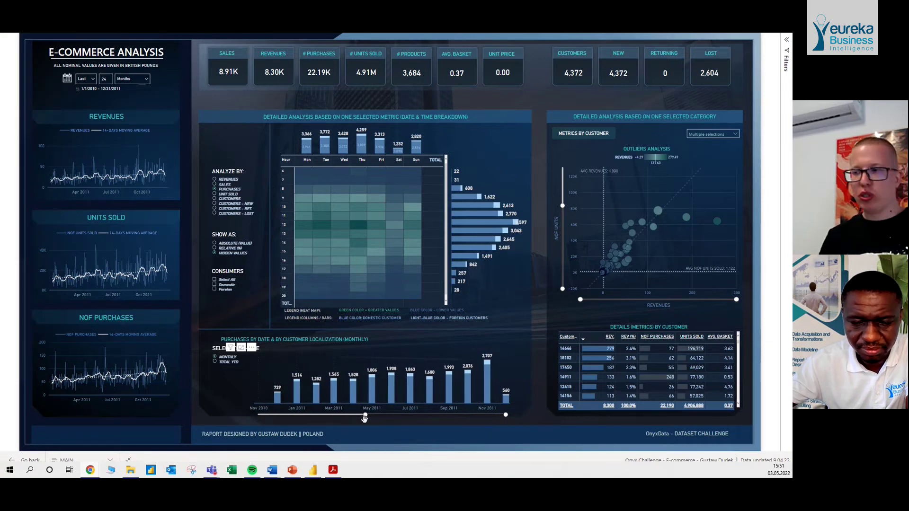
drag(365, 418, 400, 423)
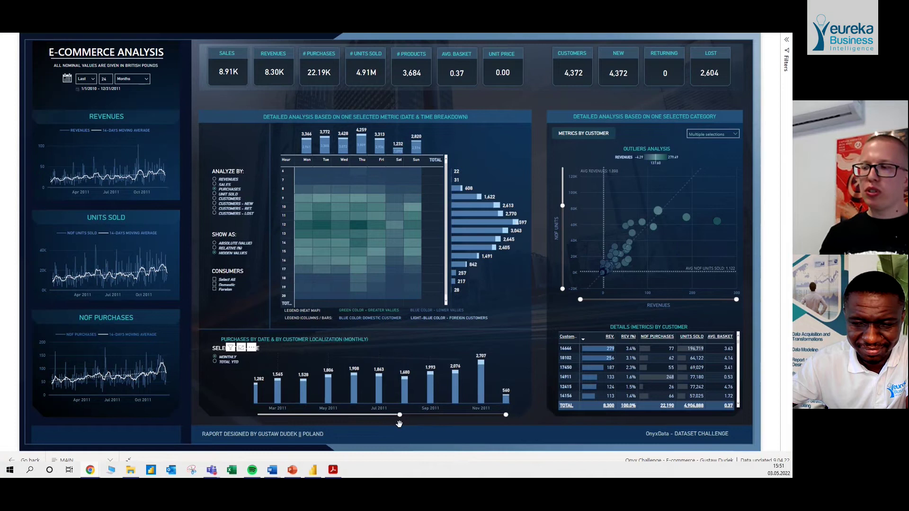
drag(399, 423, 279, 415)
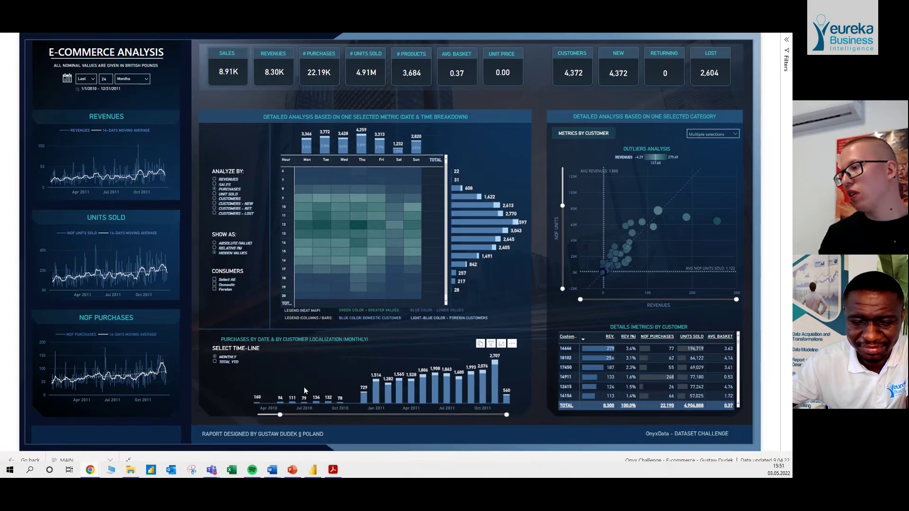
- Analyze the heatmap and monthly chart by Sales instead of Purchases
click(229, 185)
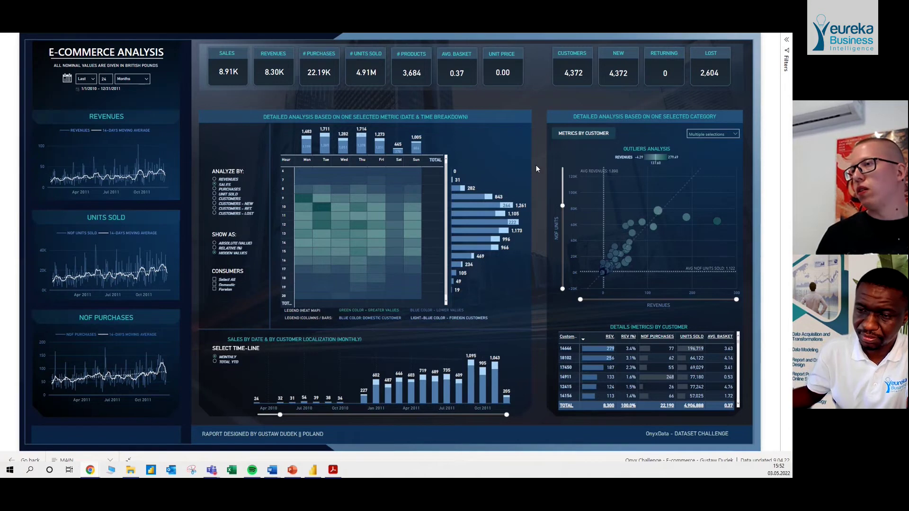
- Exit full-screen view of the E-Commerce Analysis report
key(Escape)
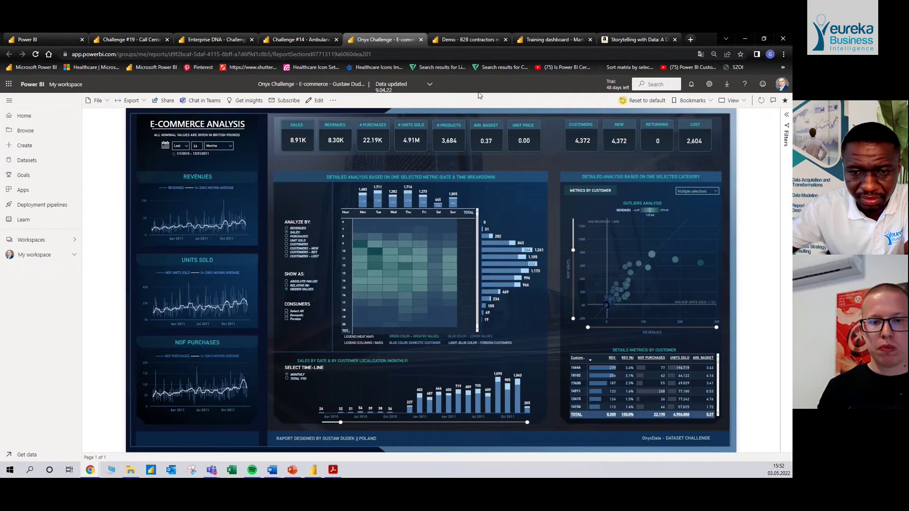
- Show the Profitability of B2B clients report in full screen
click(467, 40)
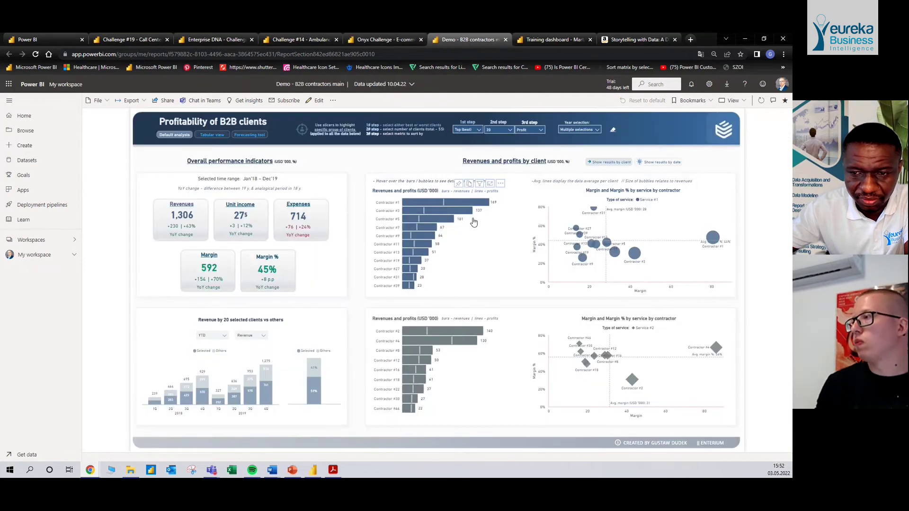
click(733, 101)
click(736, 115)
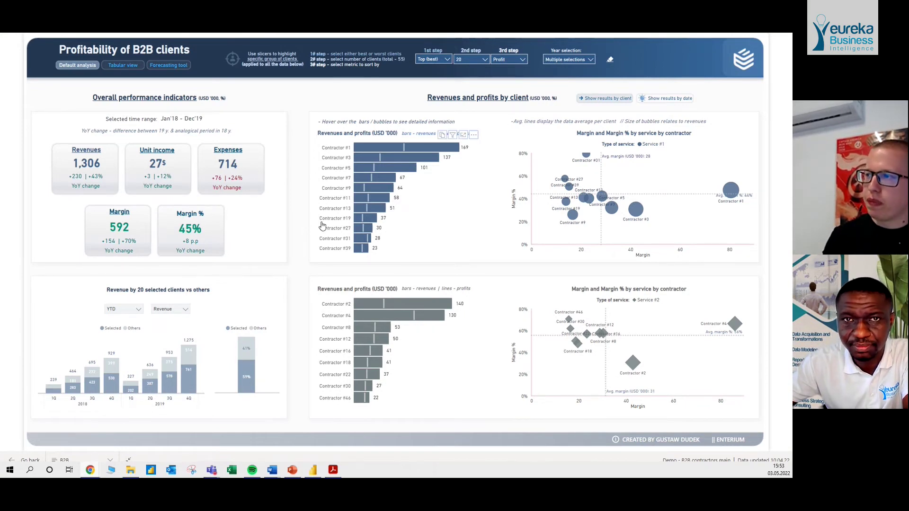
mouse_move(381, 212)
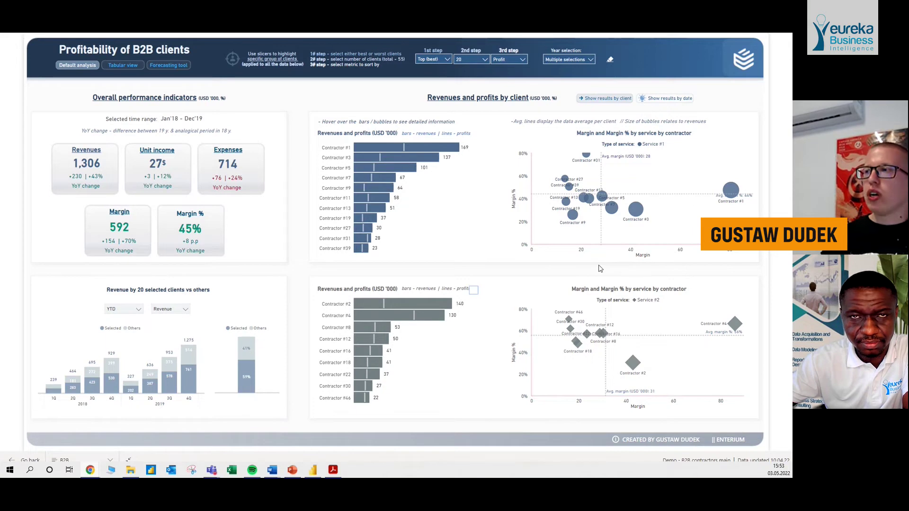
mouse_move(361, 169)
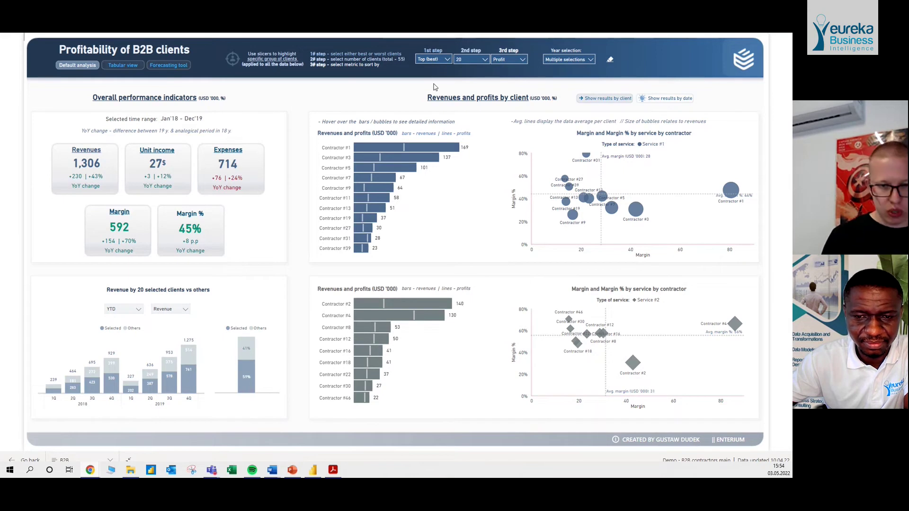
- Set the 2nd step slicer to 10 so only the top 10 clients are analyzed
click(467, 60)
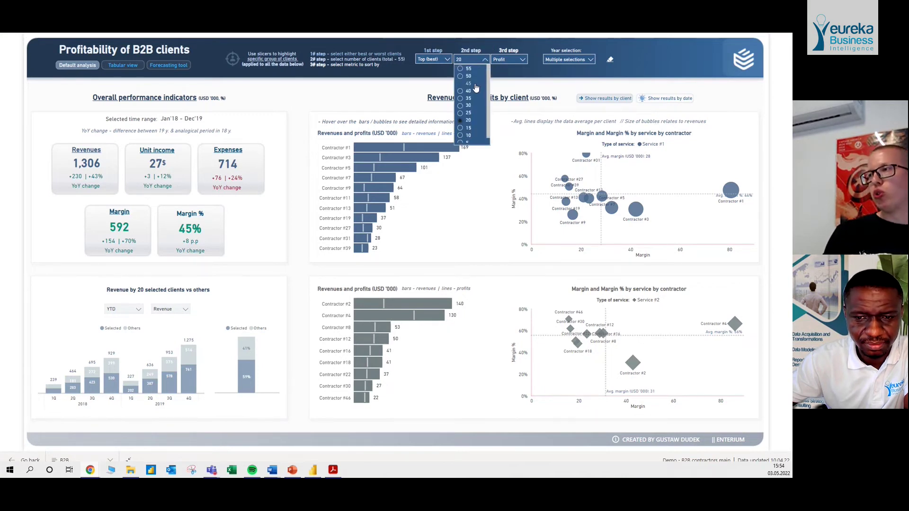
scroll(468, 114, down, 1)
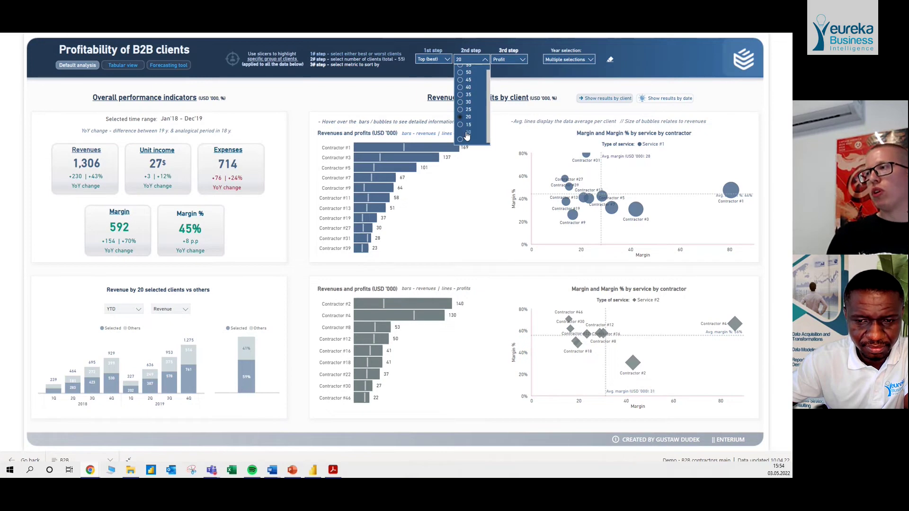
click(465, 131)
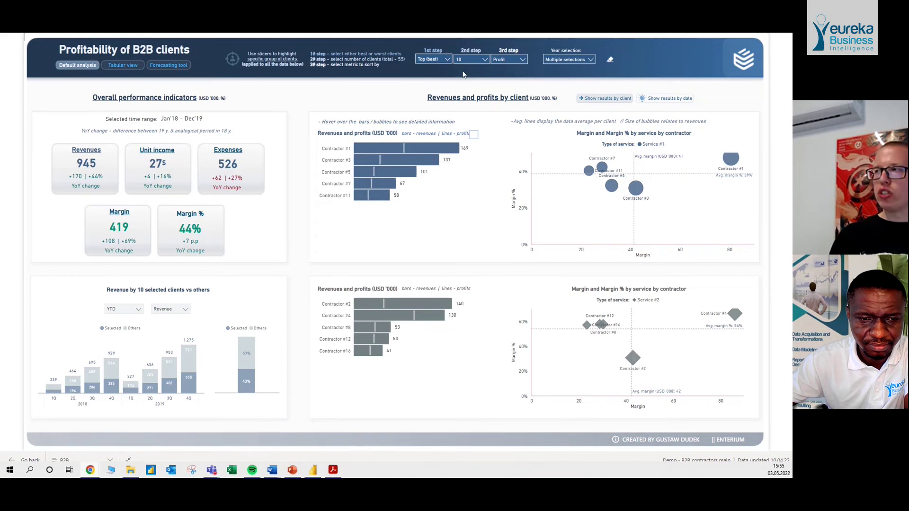
- Rank the top 10 clients by Revenue, leaving the Year selection unchanged
click(503, 61)
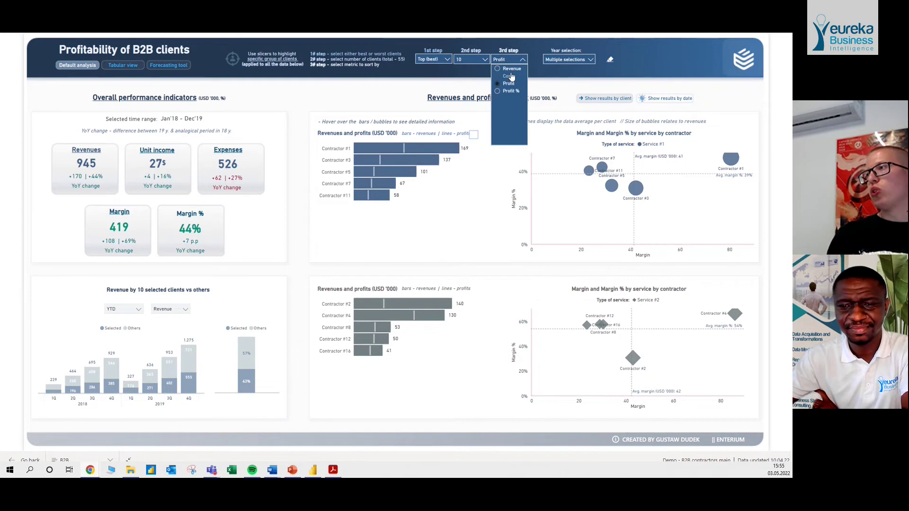
click(511, 69)
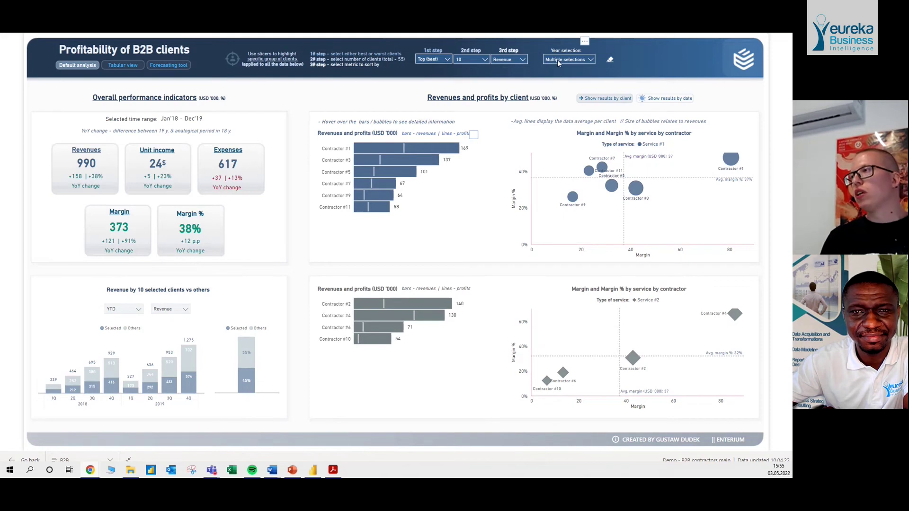
click(557, 59)
click(532, 74)
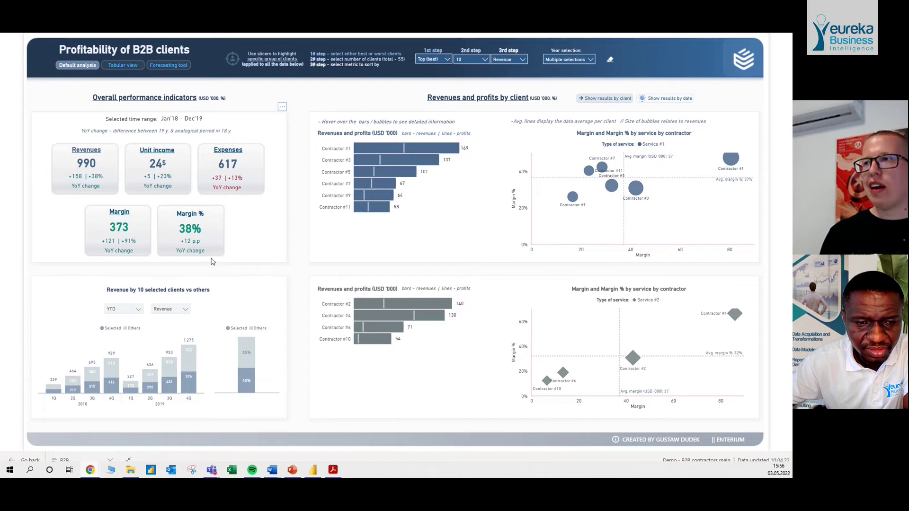
- Switch to the tabular view listing the 10 ranked clients, led by Contractor #4
click(123, 65)
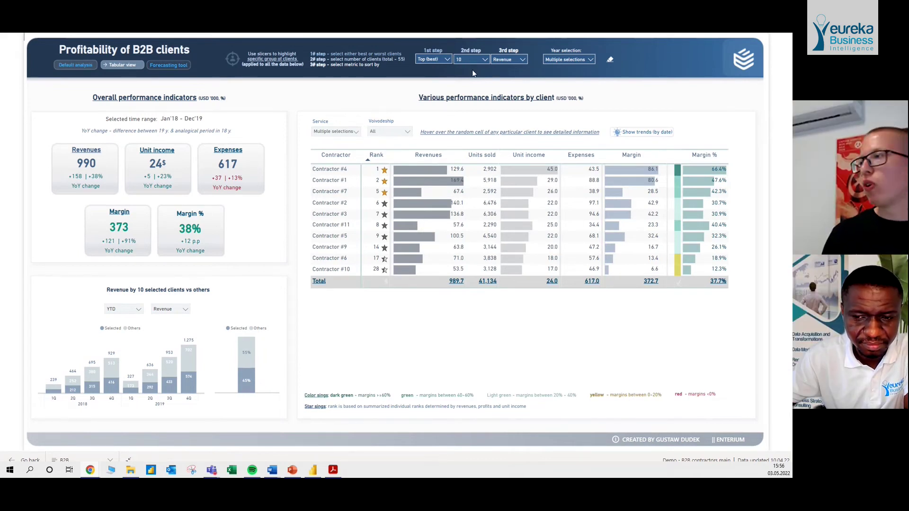
mouse_move(400, 180)
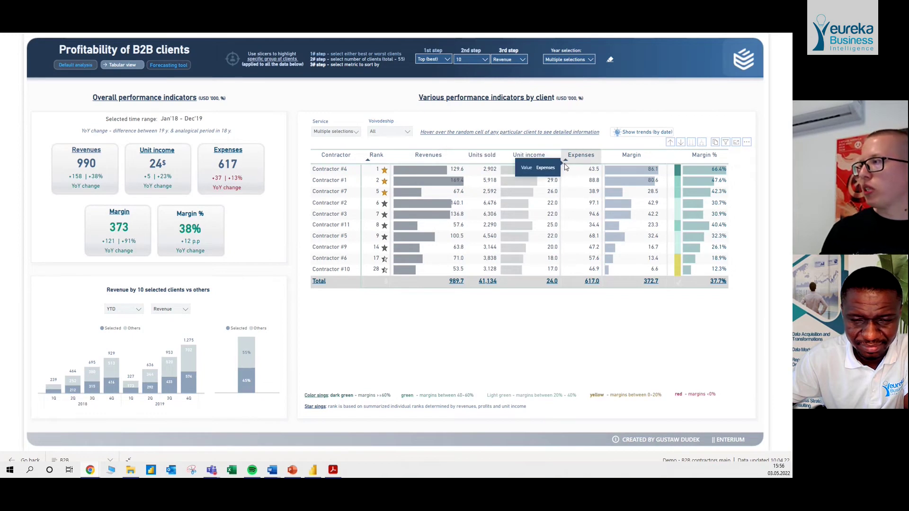
mouse_move(639, 177)
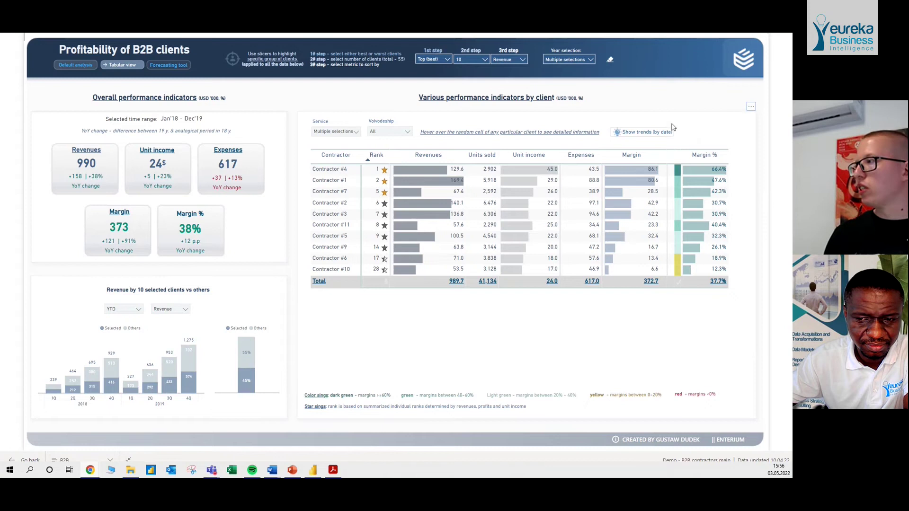
- Turn on 'Show trends (by date)' to add the monthly revenue chart under the table
click(639, 141)
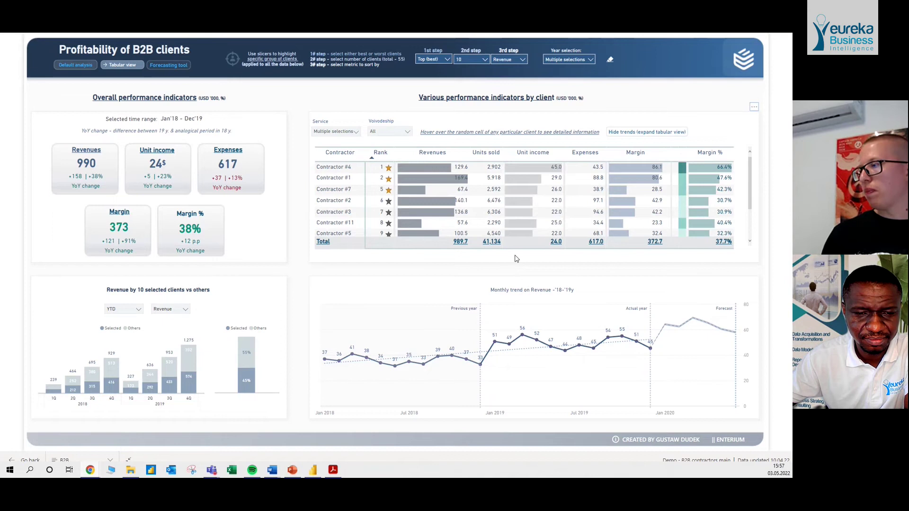
mouse_move(380, 311)
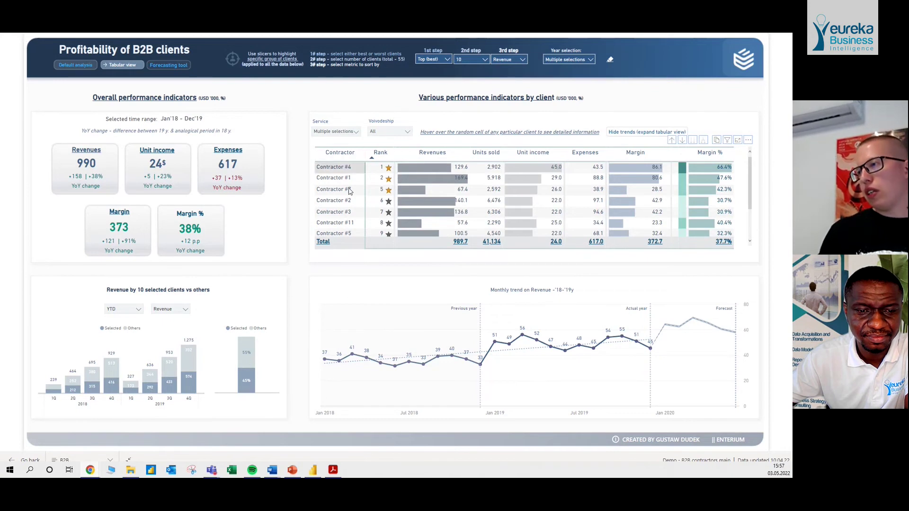
- Cross-filter the B2B report to Contractors #4, #1, #7, #2, #3, ending on #11
click(334, 167)
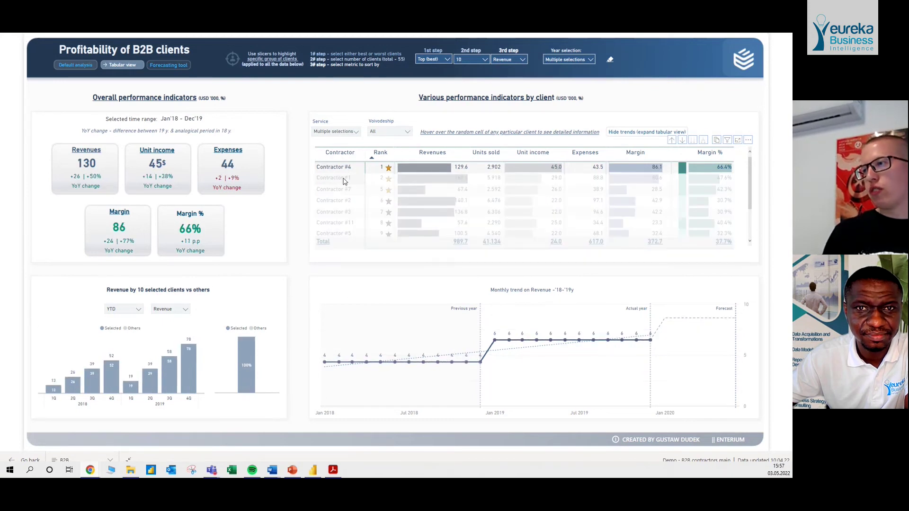
click(344, 179)
click(345, 190)
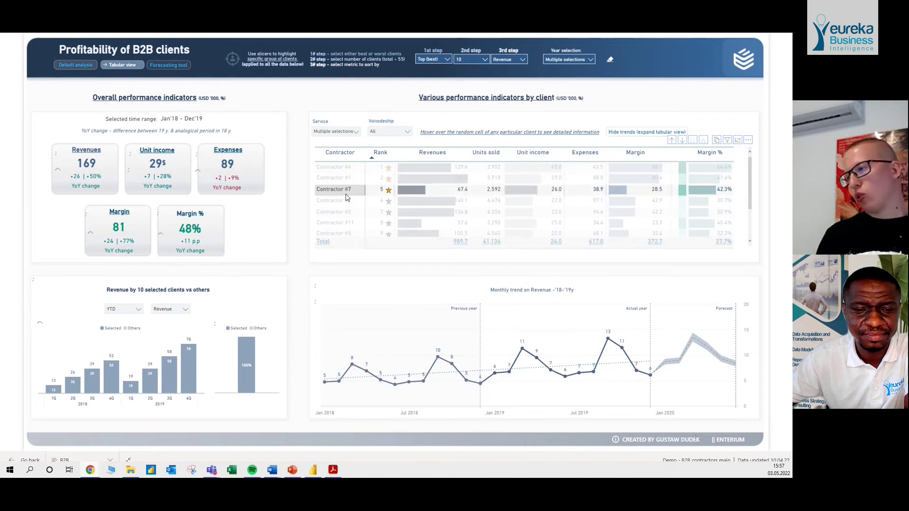
click(346, 203)
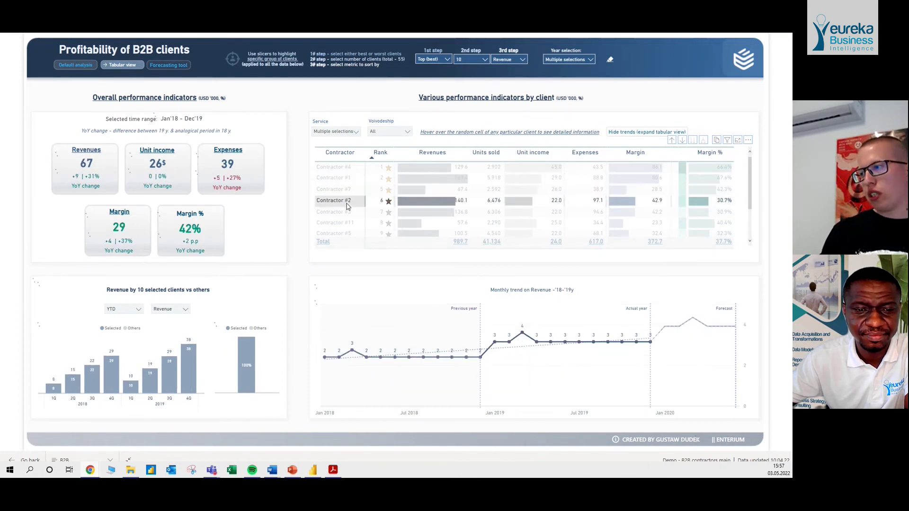
click(344, 217)
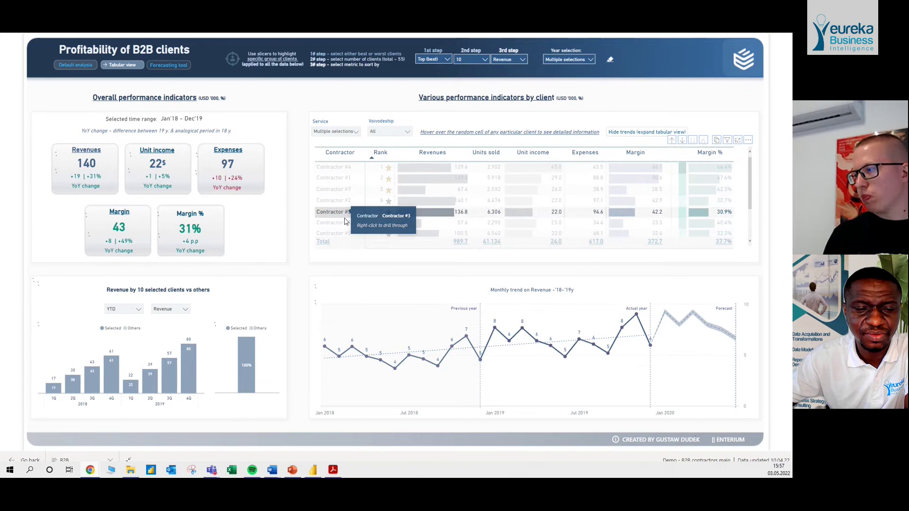
click(342, 223)
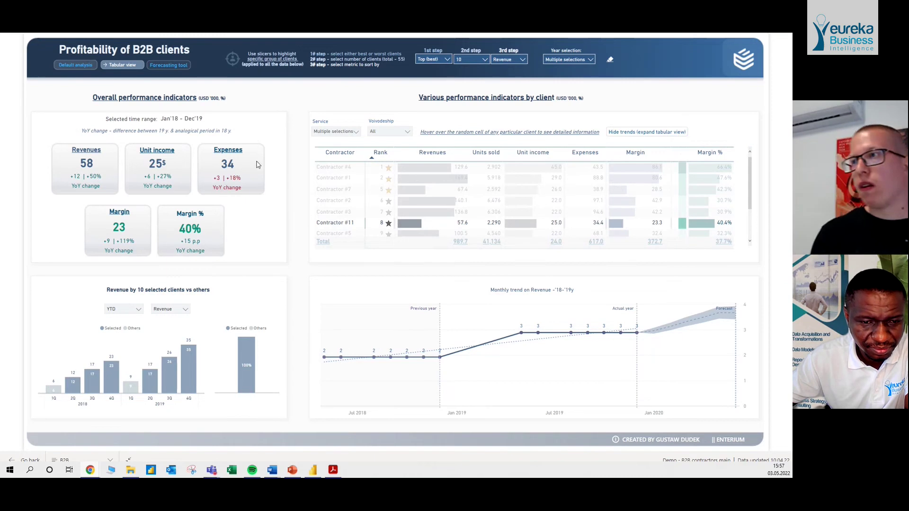
- On the Profitability - Forecast page, apply a 25% service price increase
click(186, 69)
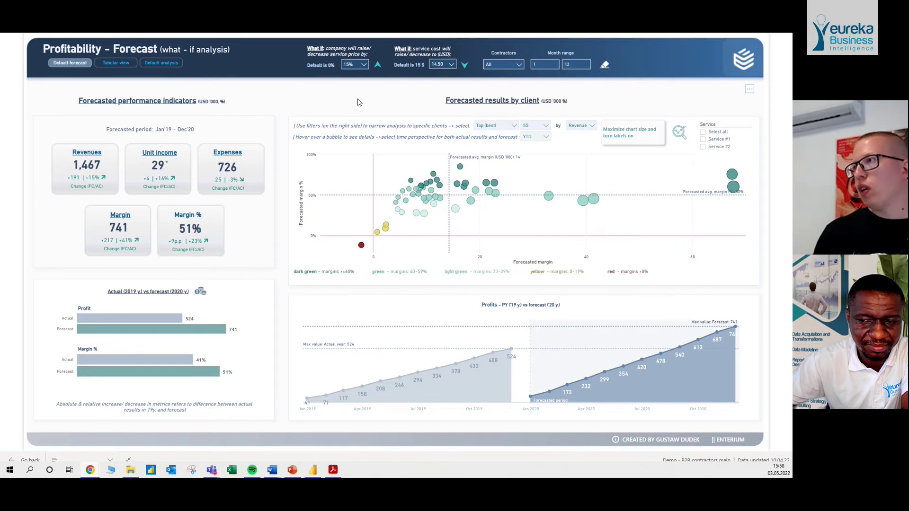
click(358, 64)
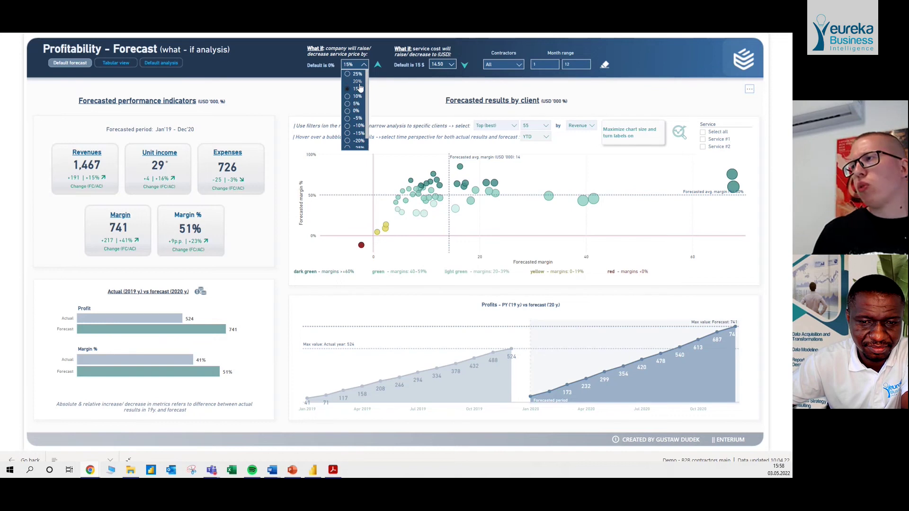
click(357, 75)
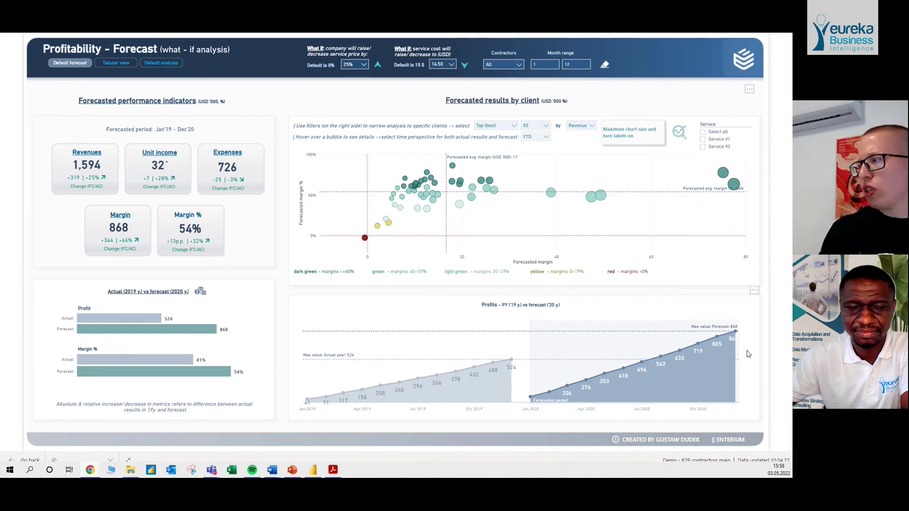
- Leave the client bubble chart maximized with contractor labels shown, replacing the profits chart
mouse_move(740, 351)
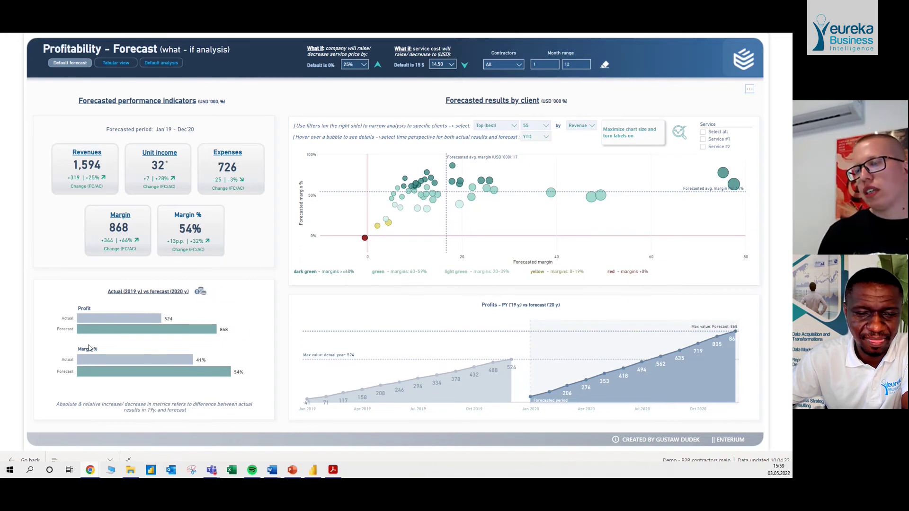
mouse_move(85, 329)
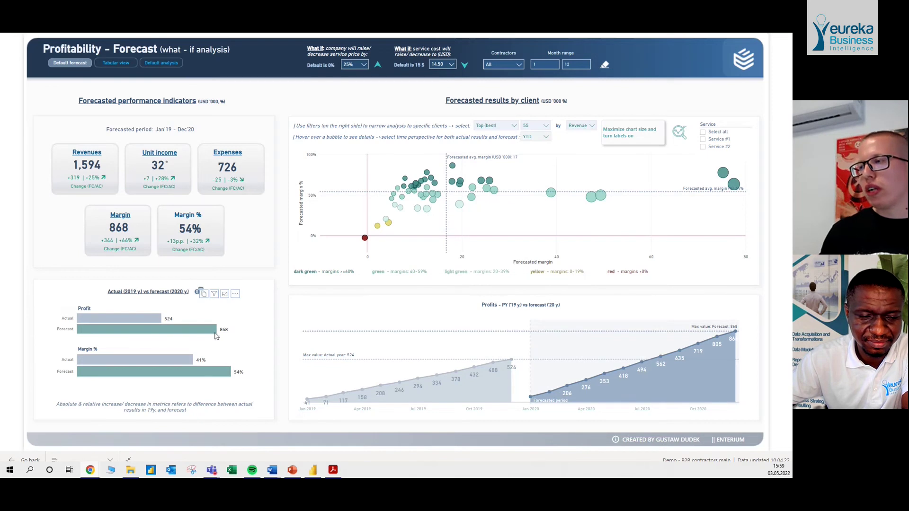
click(618, 136)
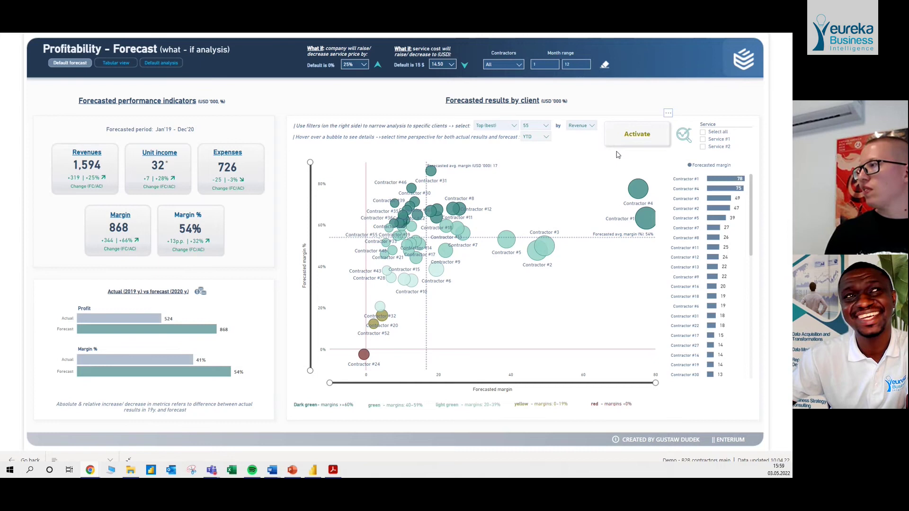
click(624, 135)
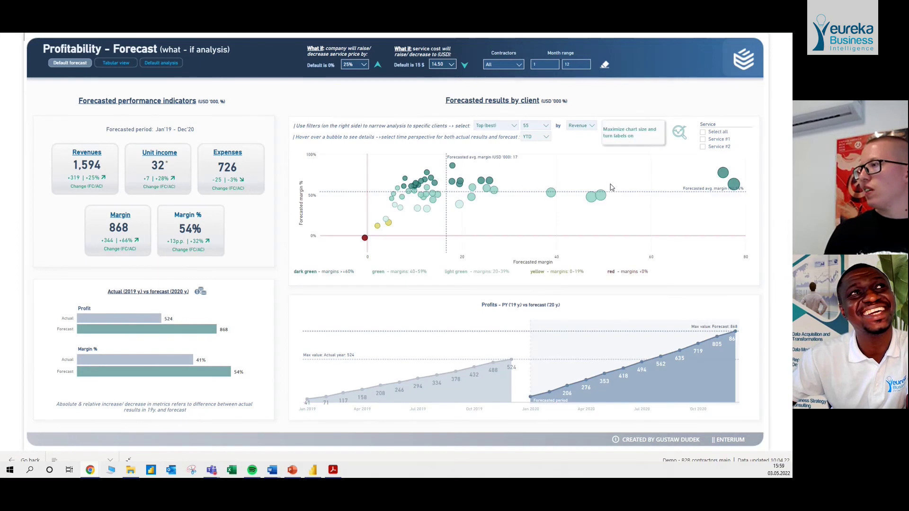
click(633, 136)
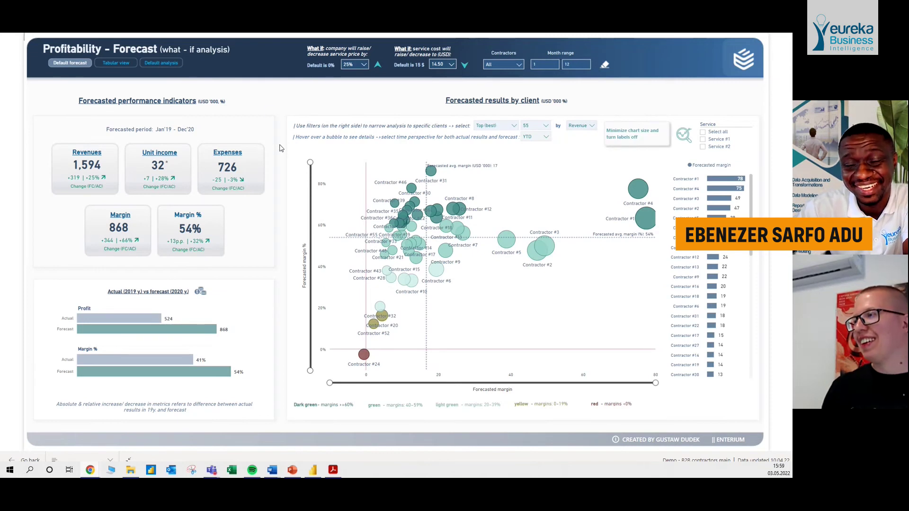
click(635, 134)
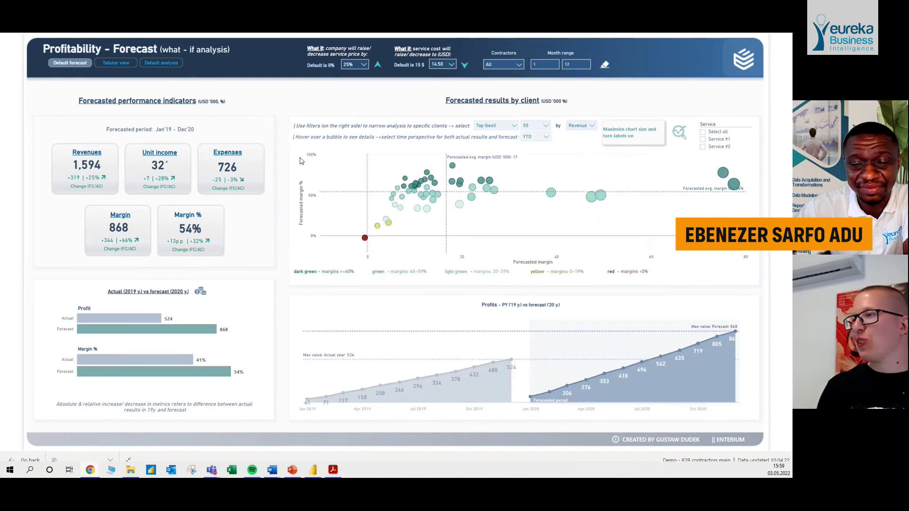
click(629, 133)
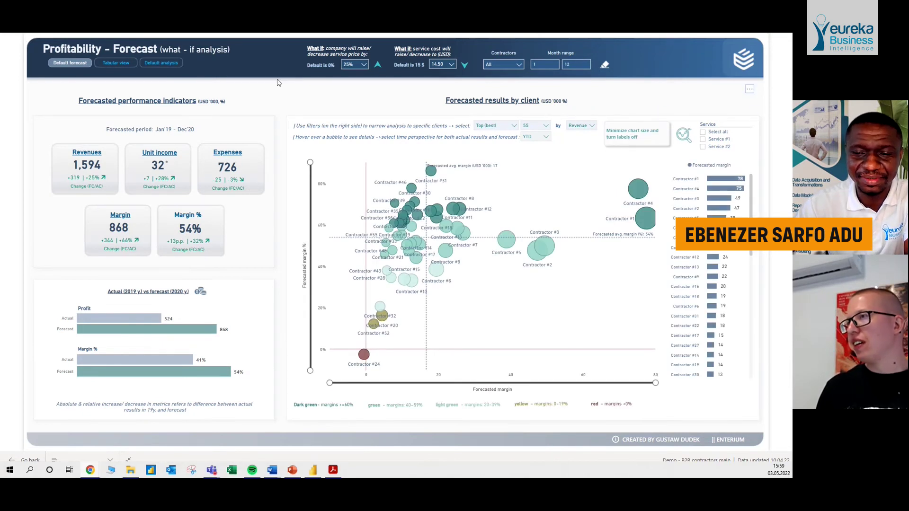
- Switch forecasted client results to the tabular contractor view and exit full-screen mode
click(122, 68)
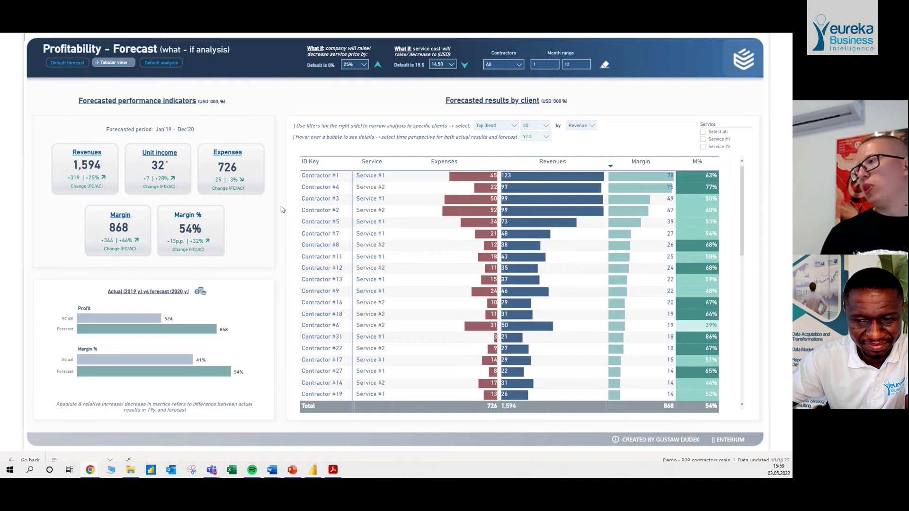
mouse_move(488, 209)
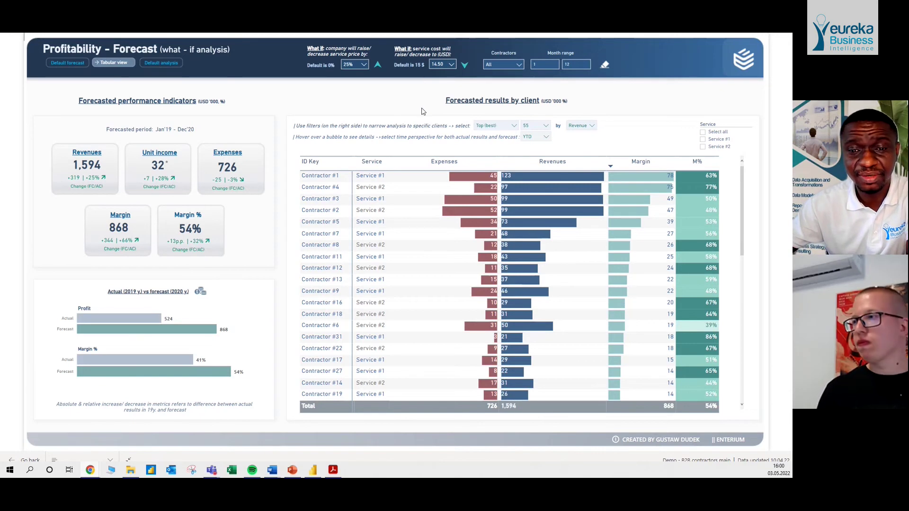
key(Escape)
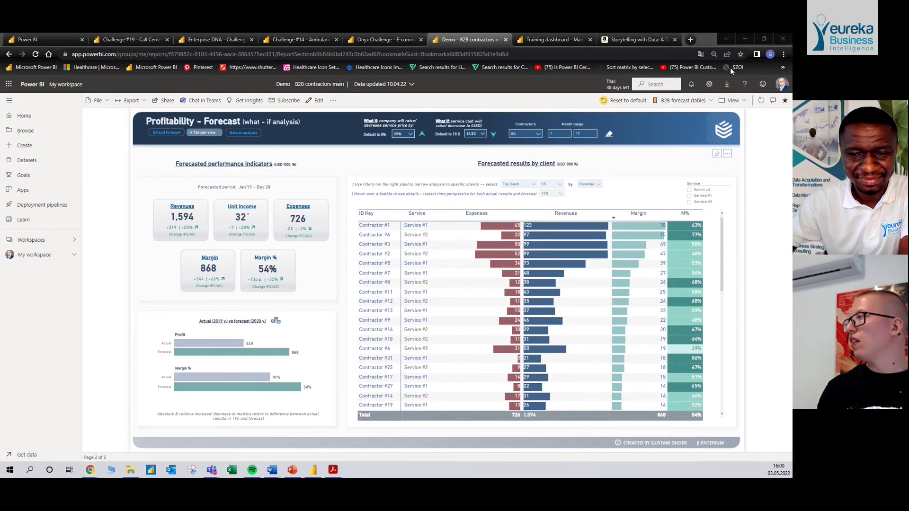
- Show the Training Summary report full screen for week C1|B1|W5 Hypertrophy
click(559, 40)
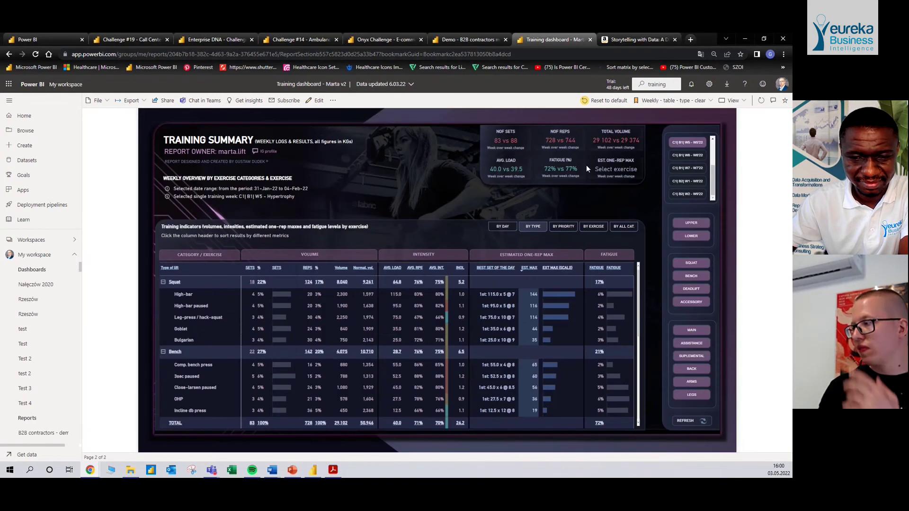
click(736, 107)
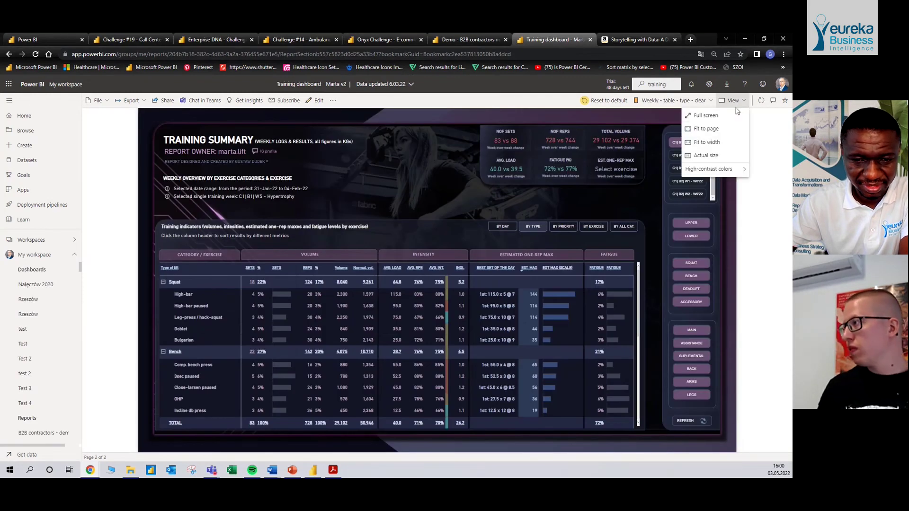
click(733, 116)
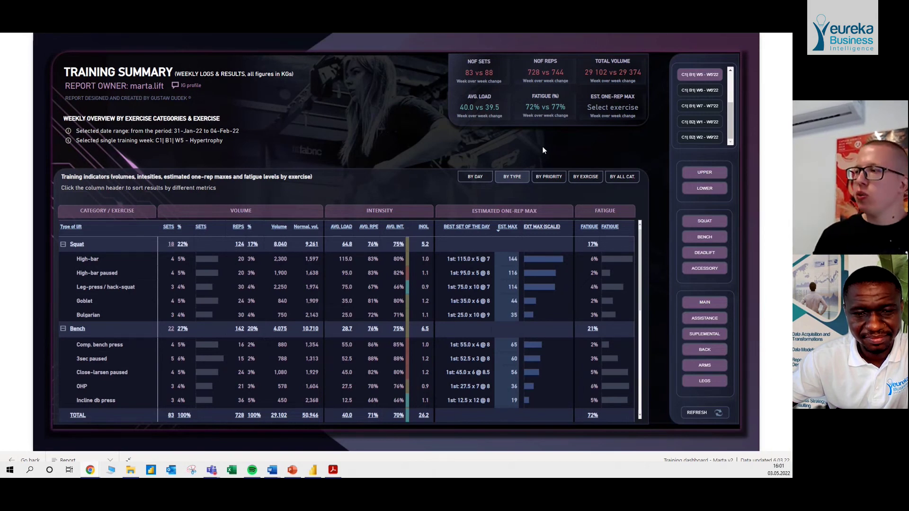
- Try day, type, priority and exercise groupings, then group the training table into Upper/Lower categories
click(476, 176)
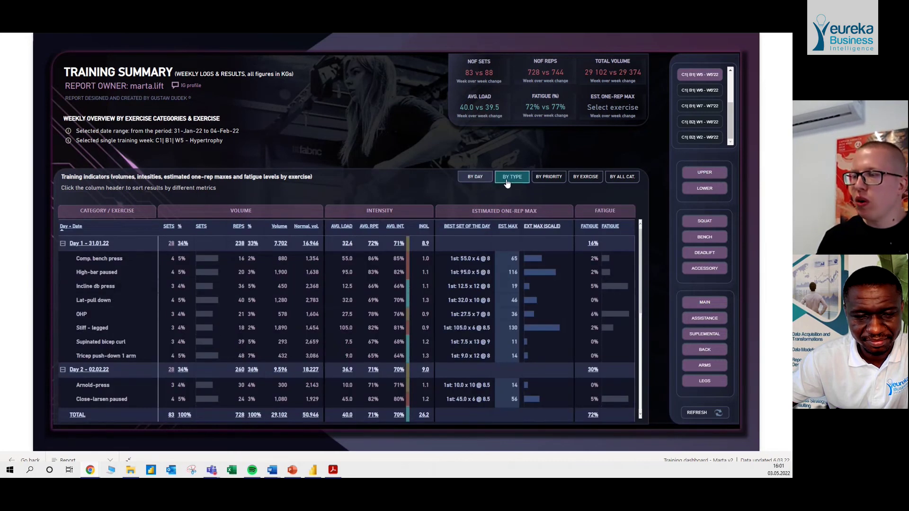
click(507, 183)
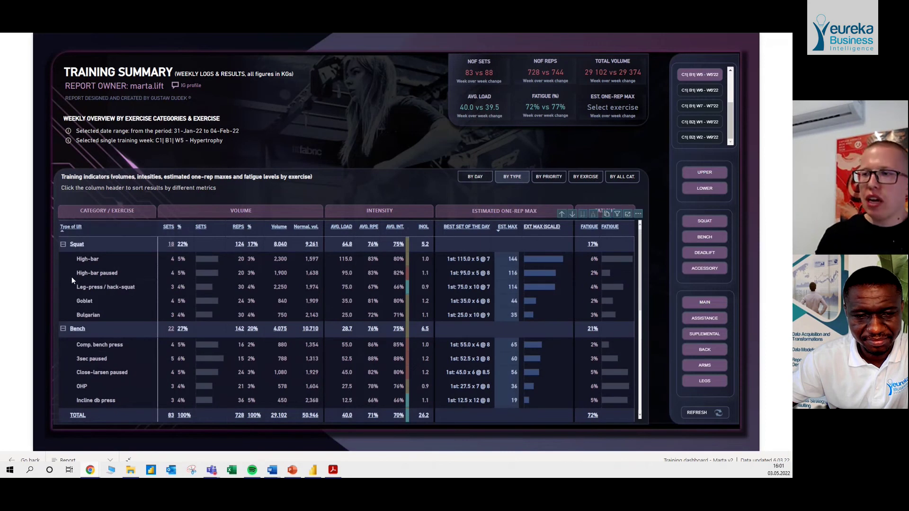
click(547, 178)
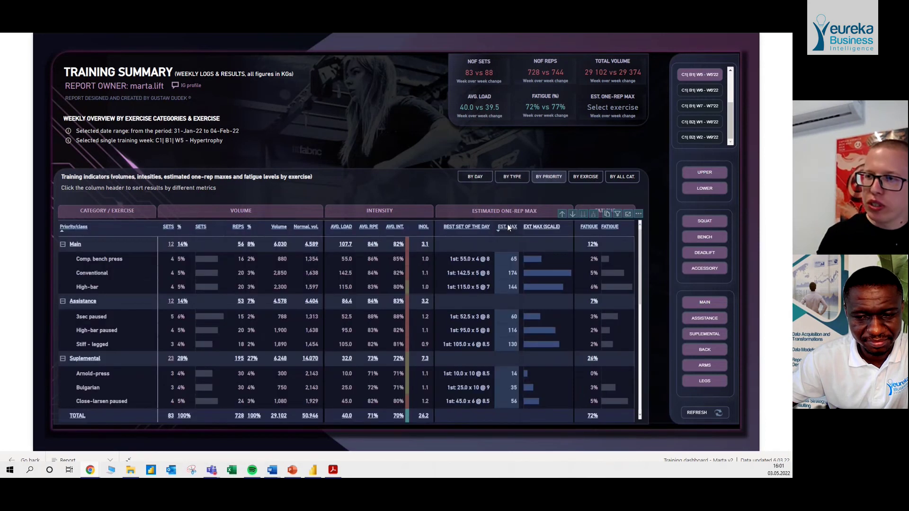
click(582, 179)
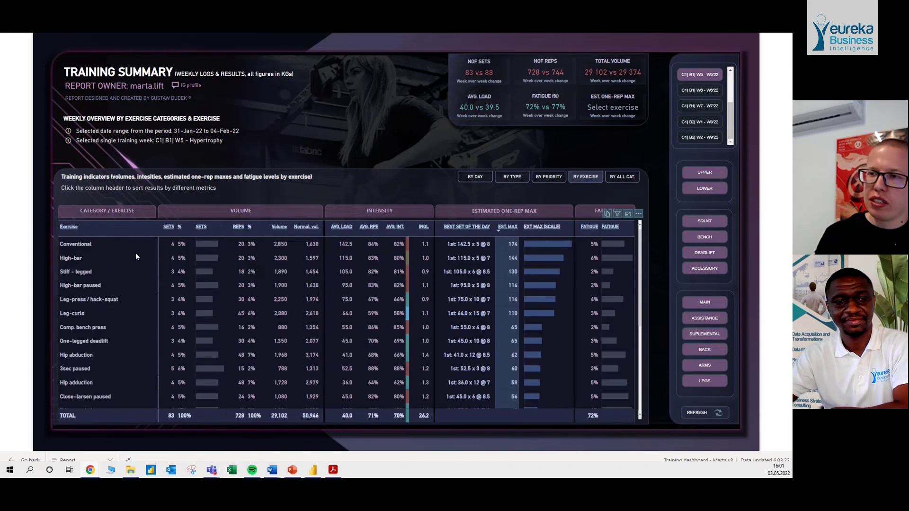
click(623, 177)
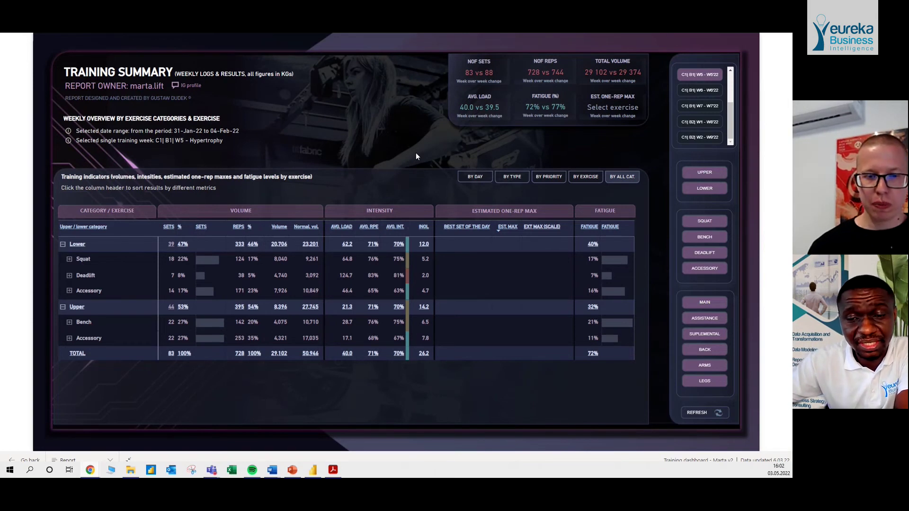
- Group the training table by day, listing Day 1 and Day 2 exercises
click(463, 178)
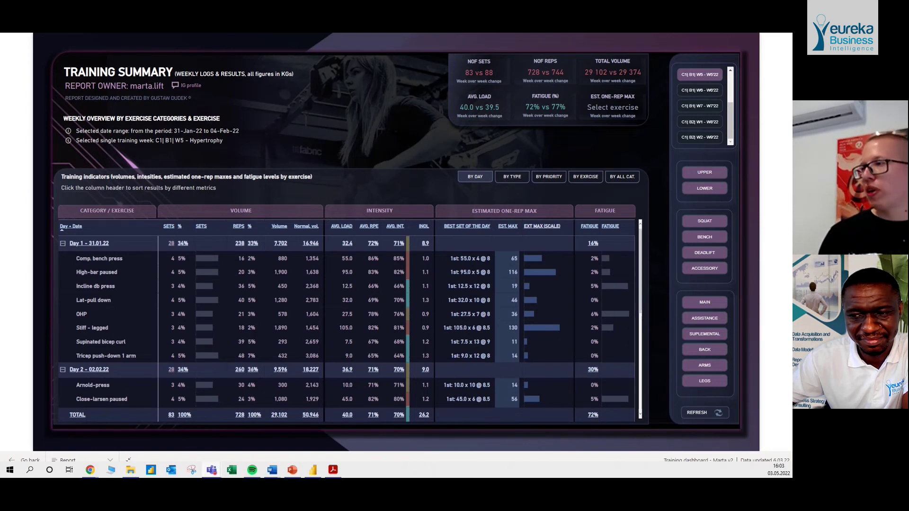
key(Escape)
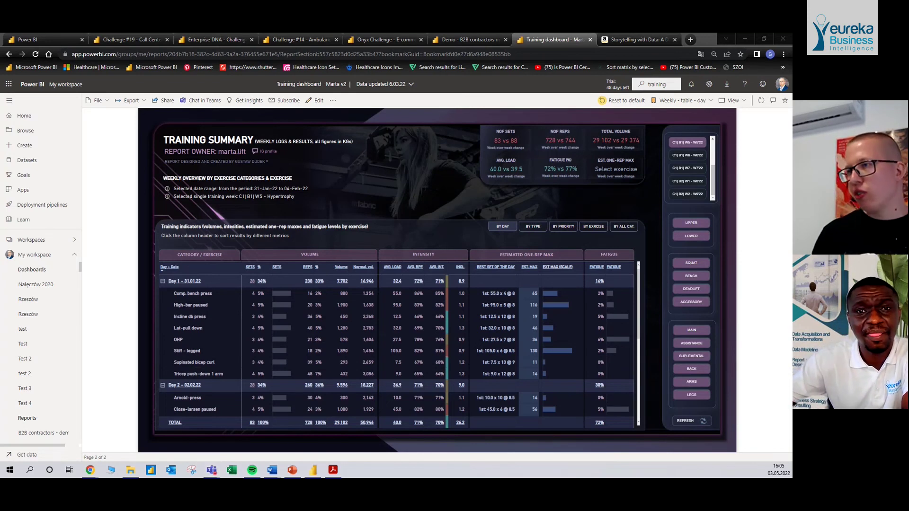
click(134, 146)
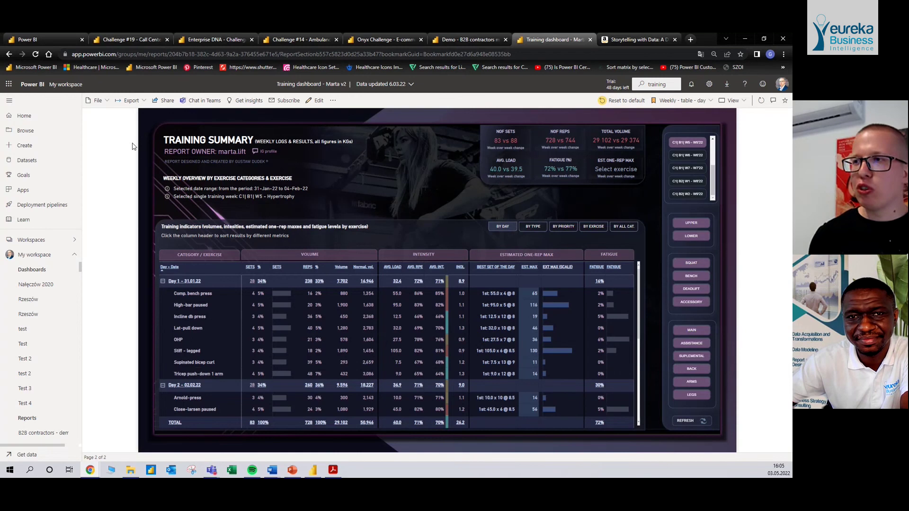